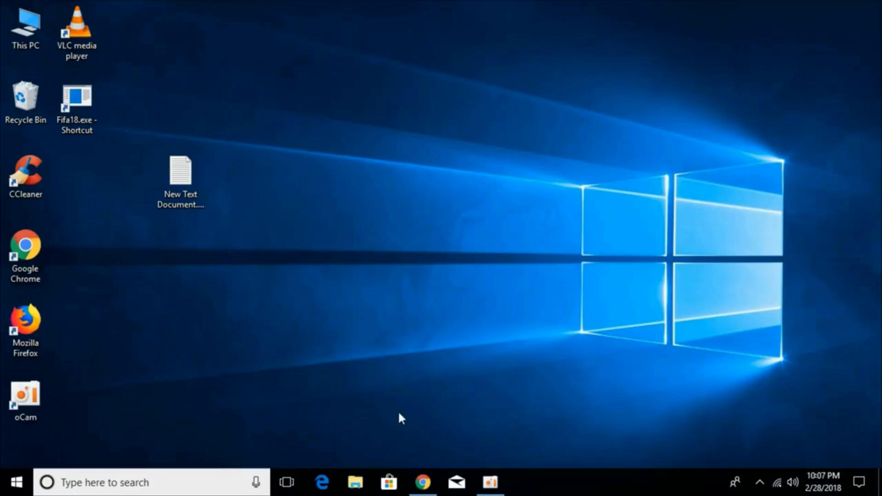
- Restore the Chrome window showing the Google Drive download page for AIO.zip
left_click(422, 483)
- Download the 359 MB AIO.zip from Google Drive despite the virus-scan warning
left_click(386, 33)
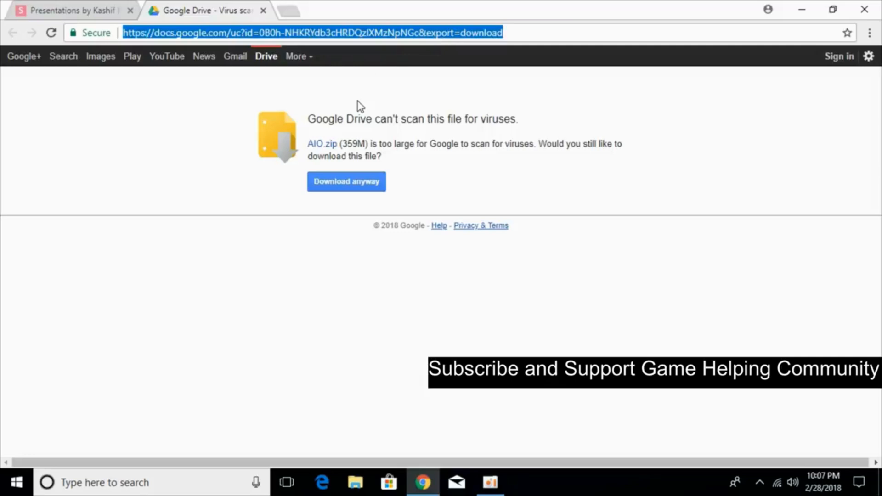
left_click(345, 184)
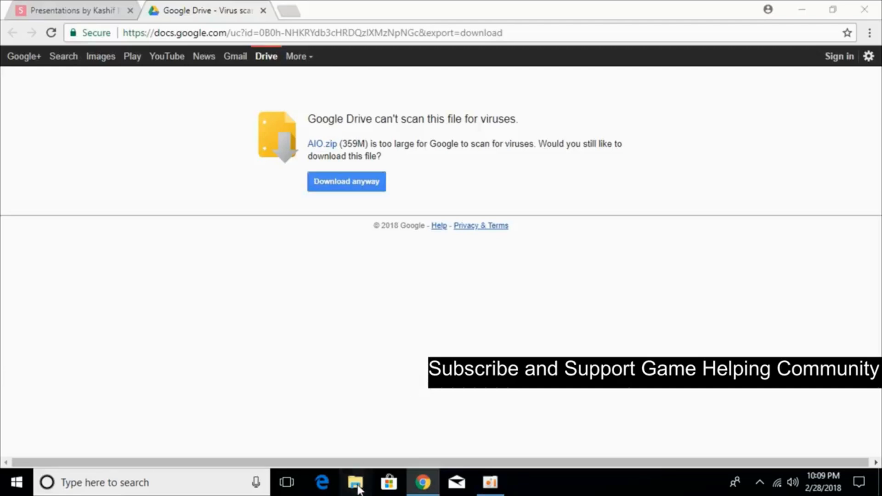
- Locate AIO.zip in the Downloads folder and open it in WinRAR
left_click(355, 483)
left_click(56, 108)
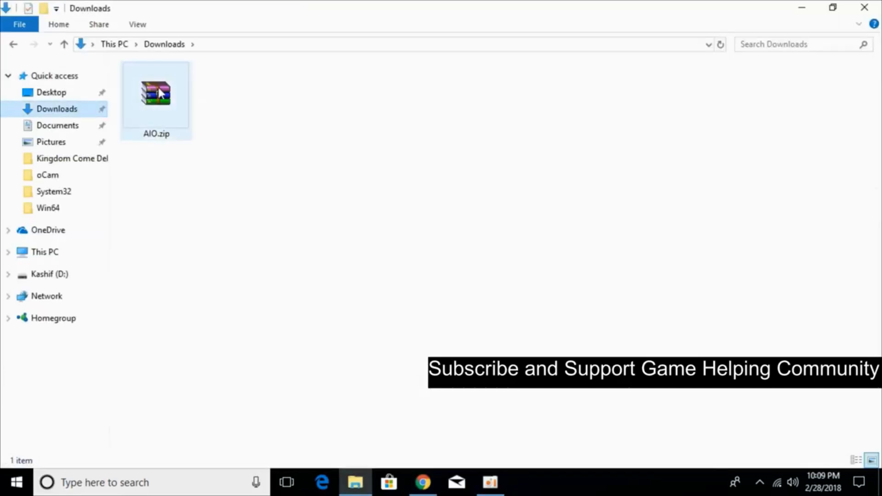
left_click(158, 89)
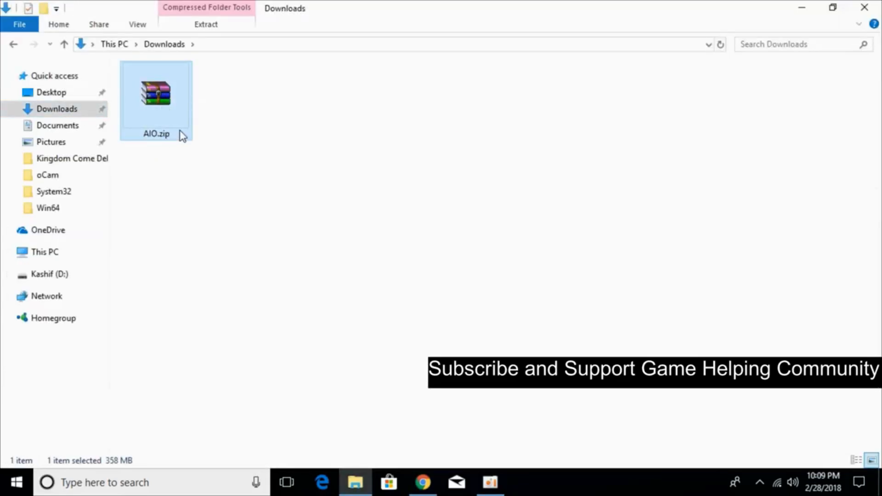
right_click(172, 99)
left_click(182, 99)
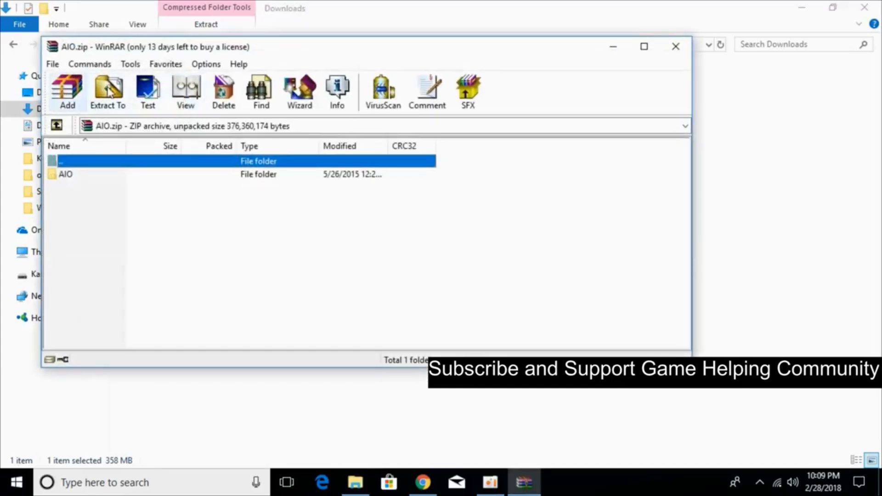
- Extract AIO.zip into a new AIO folder inside Downloads
left_click(108, 93)
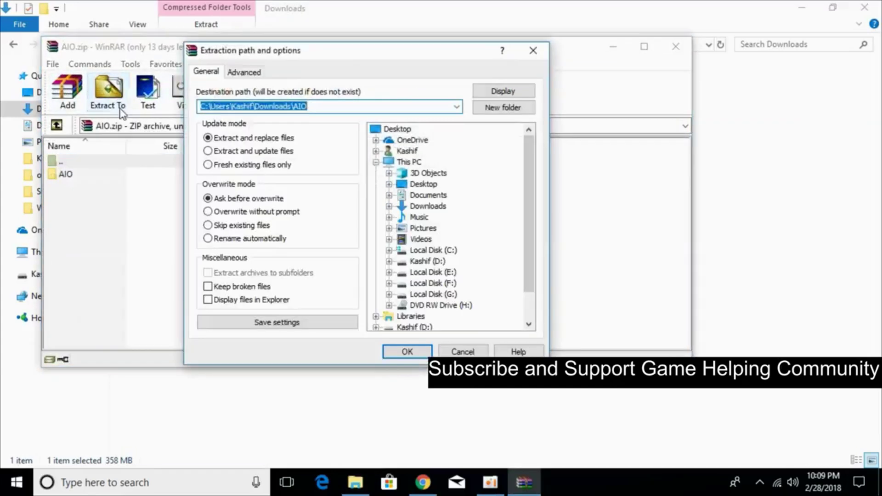
left_click(407, 352)
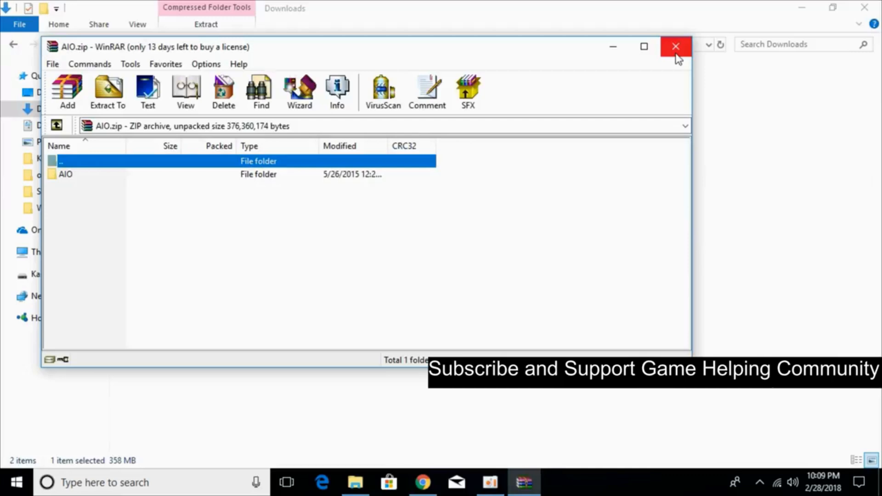
- Close WinRAR and launch aio-runtimes.exe from the extracted AIO\AIO\svcpack folder
left_click(676, 48)
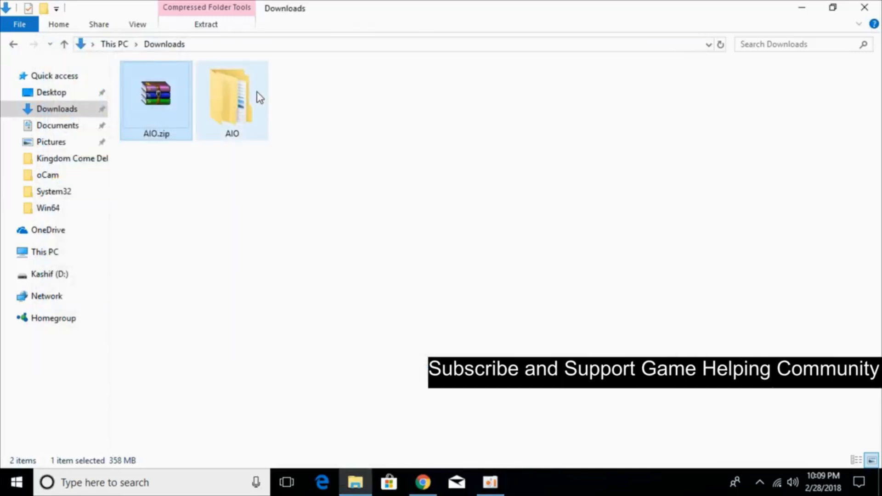
double_click(239, 110)
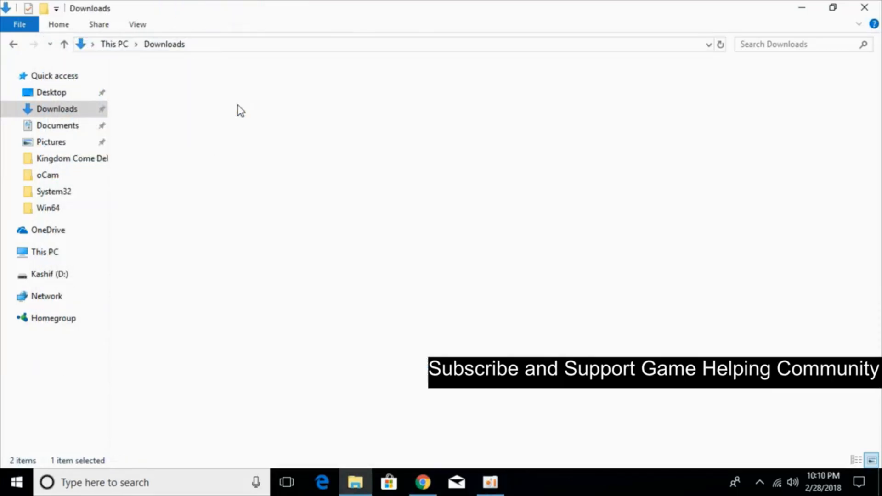
double_click(260, 85)
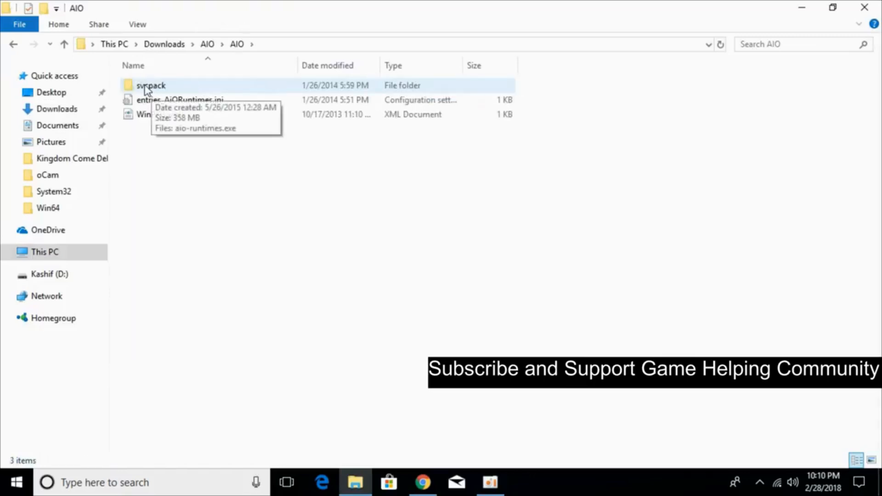
double_click(177, 86)
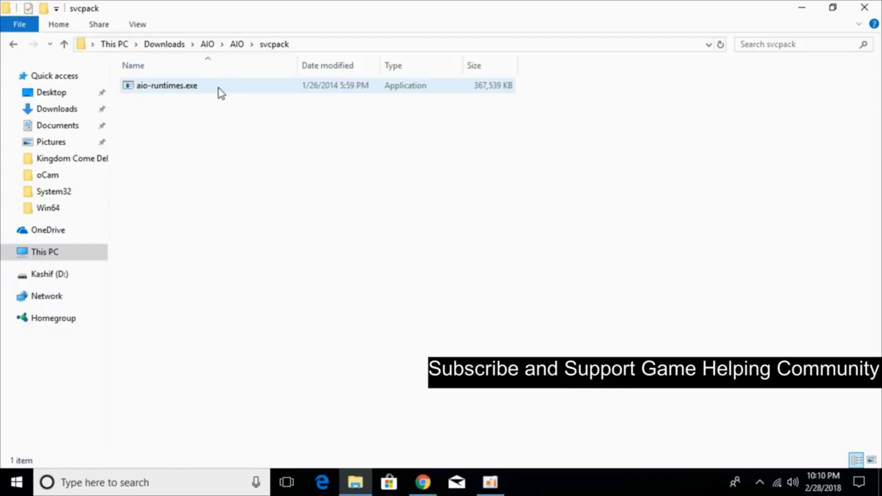
double_click(180, 86)
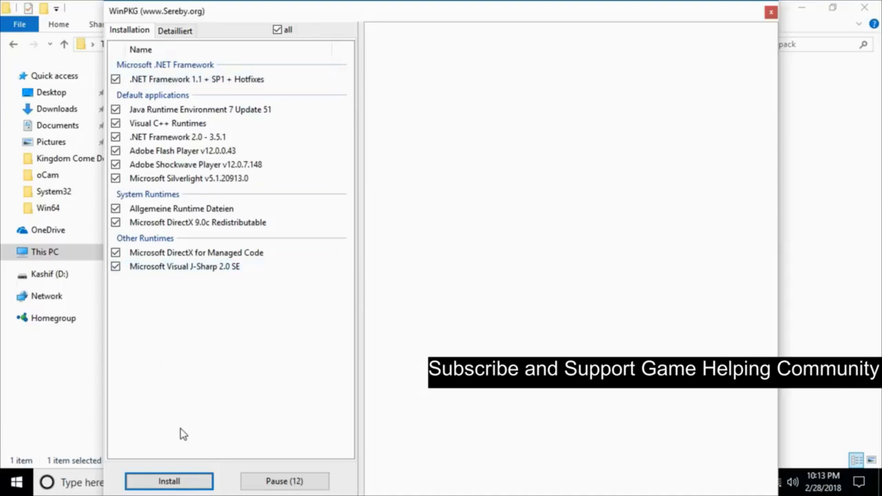
- Start WinPKG installing every checked runtime package
left_click(180, 481)
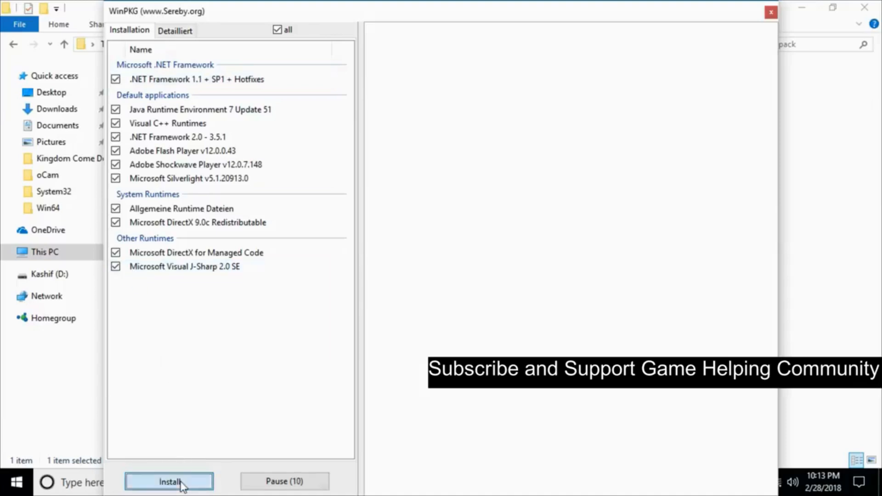